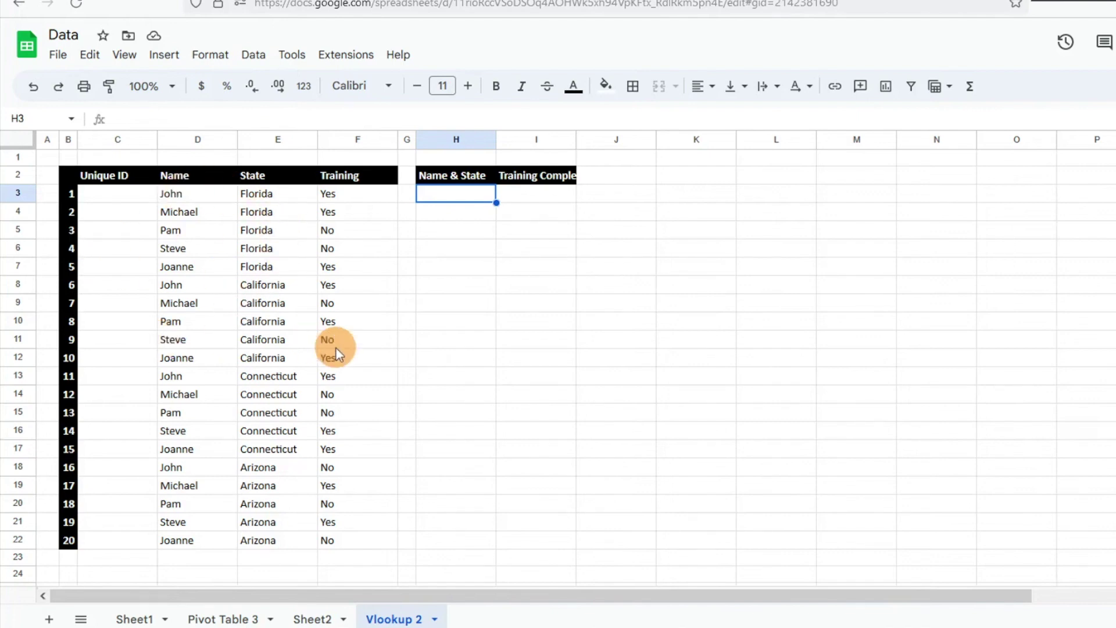
- Enter =D3&" "&E3 in C3 and fill it down to C22, giving IDs like 'John Florida'
left_click(99, 193)
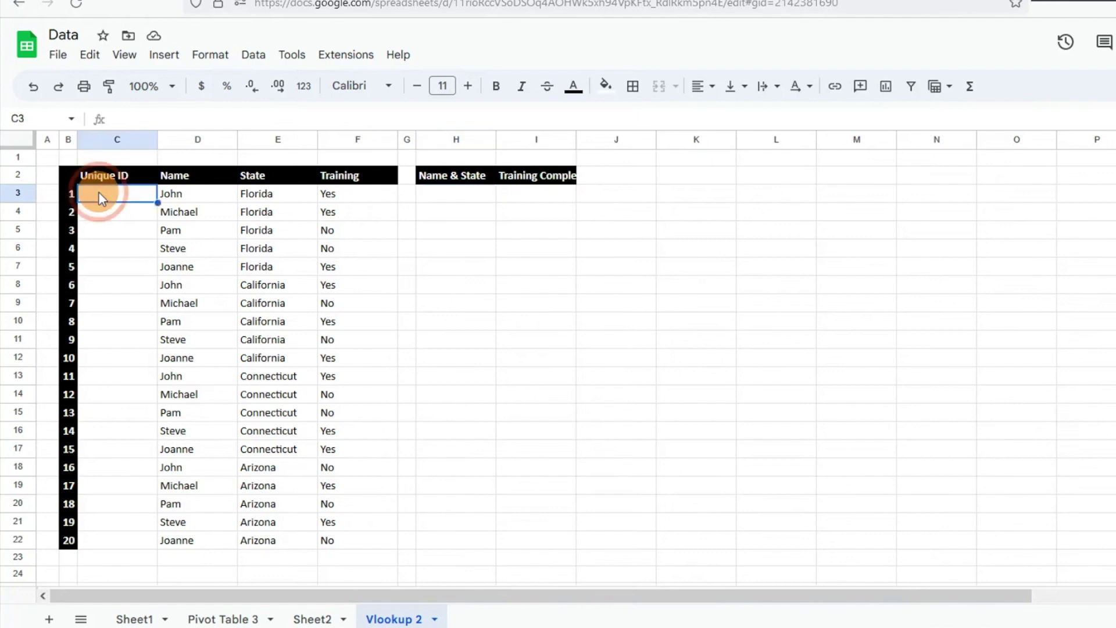
type("=")
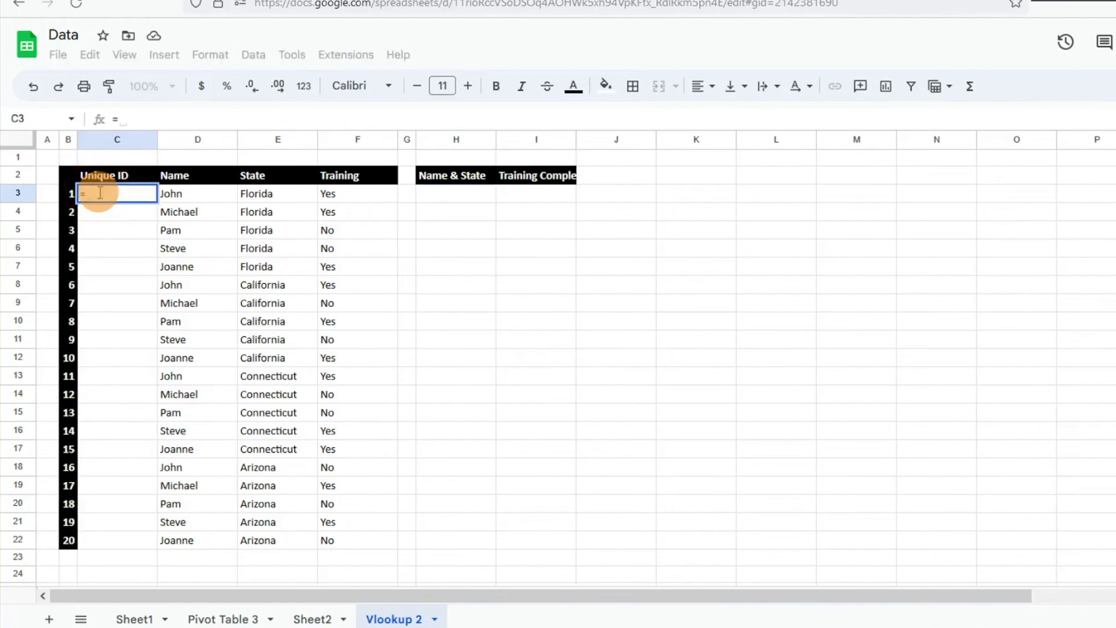
left_click(181, 194)
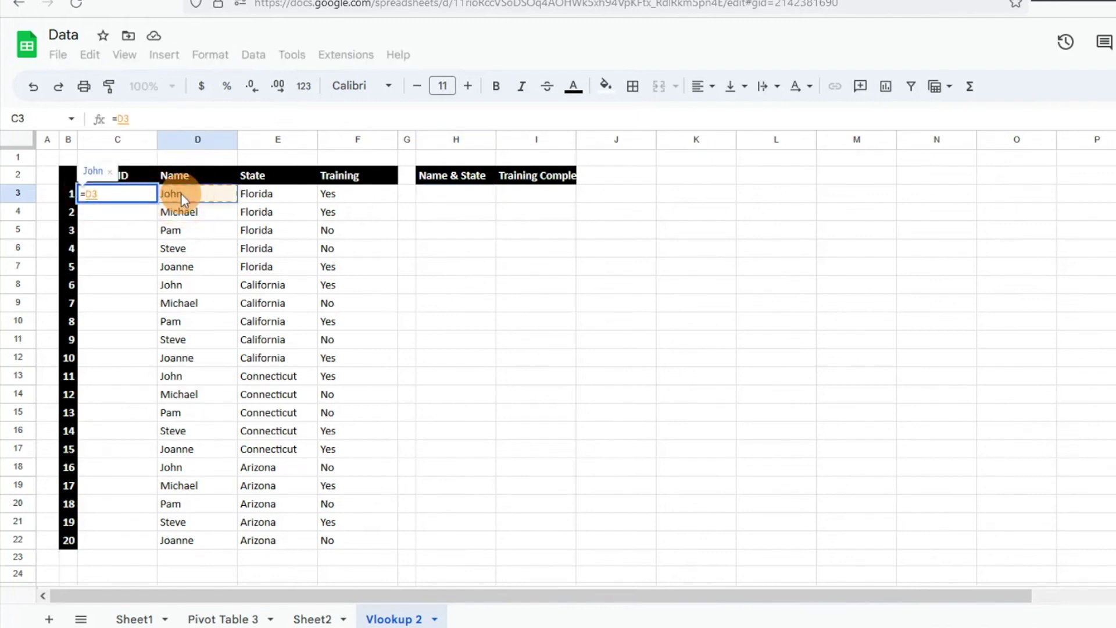
type("&")
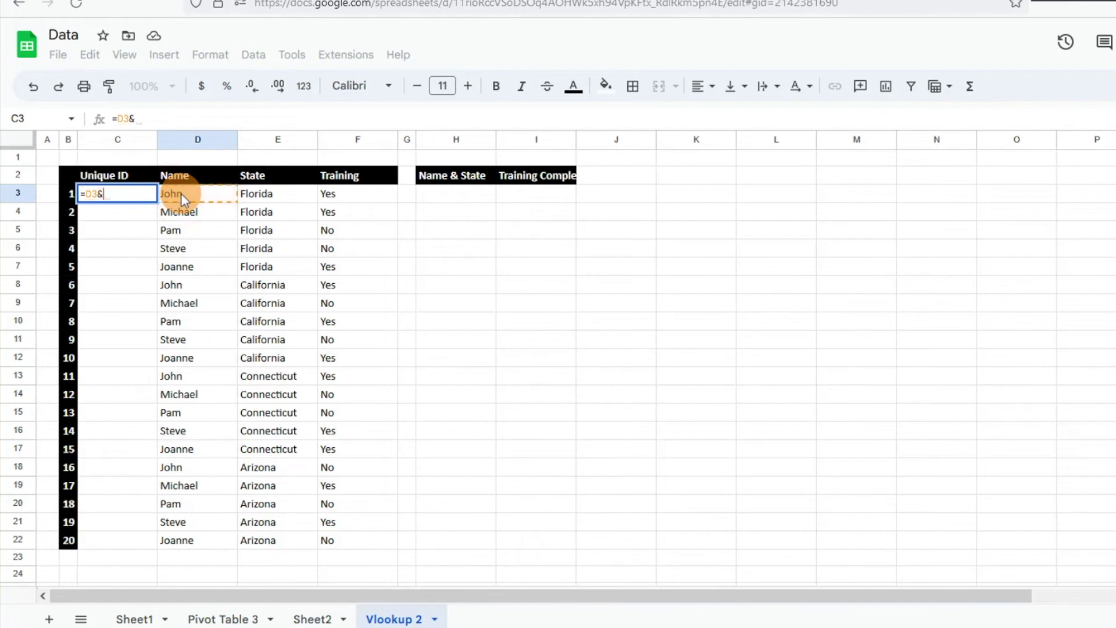
type("\" \"")
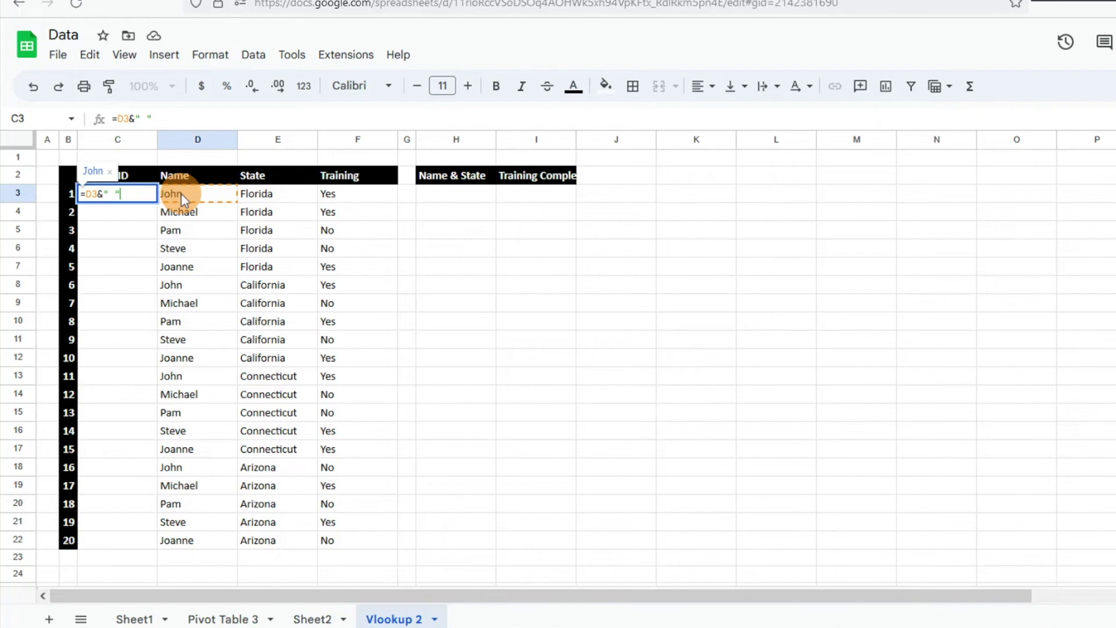
type("&")
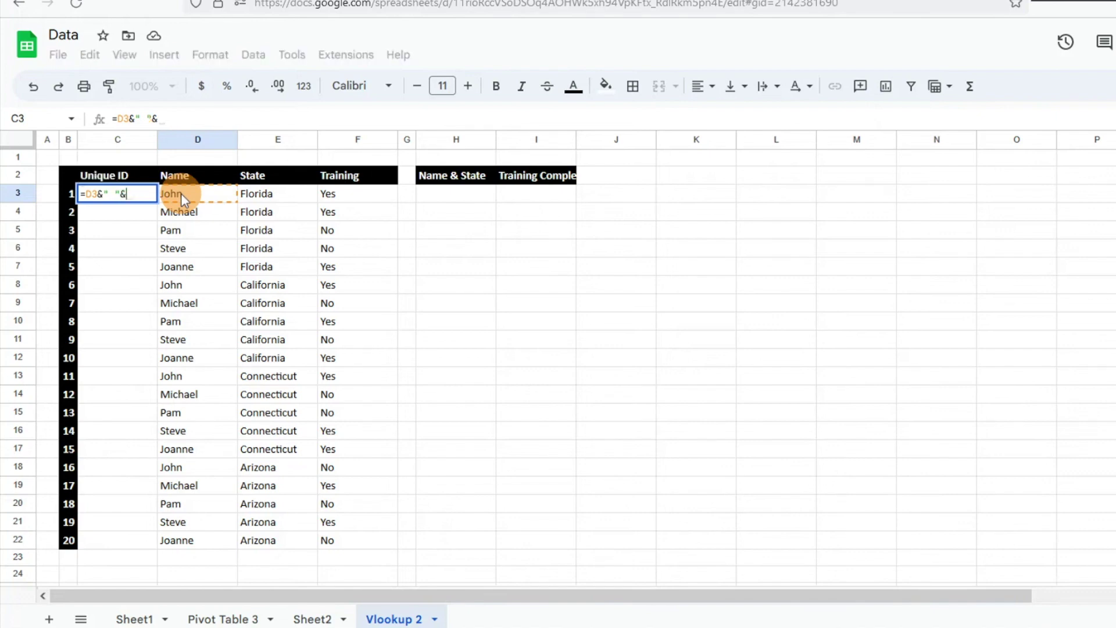
left_click(259, 194)
key("Return")
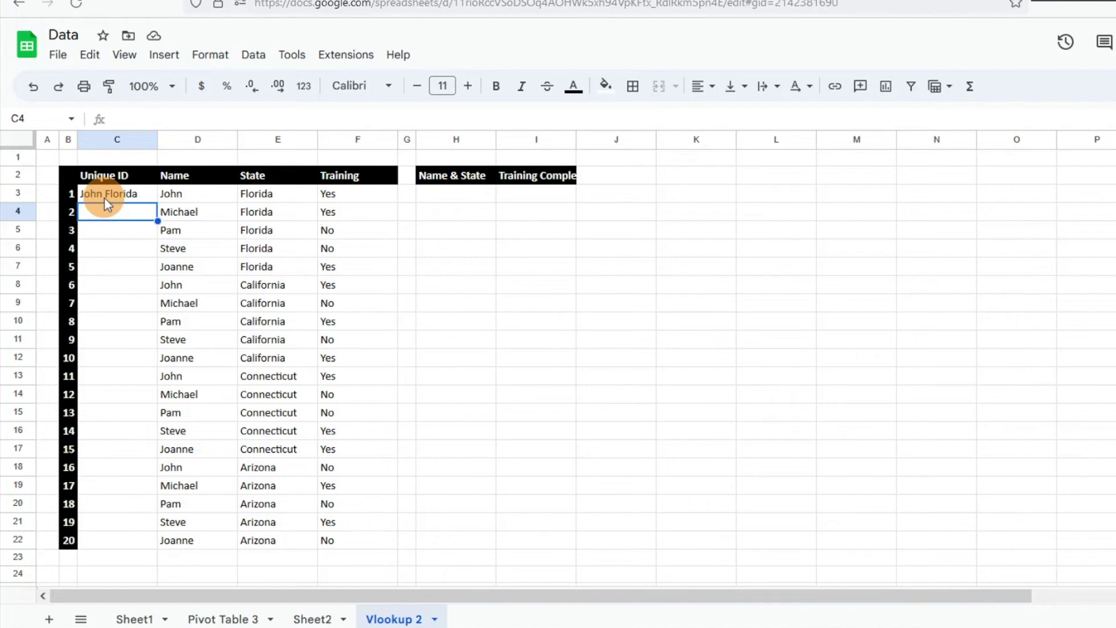
left_click(105, 197)
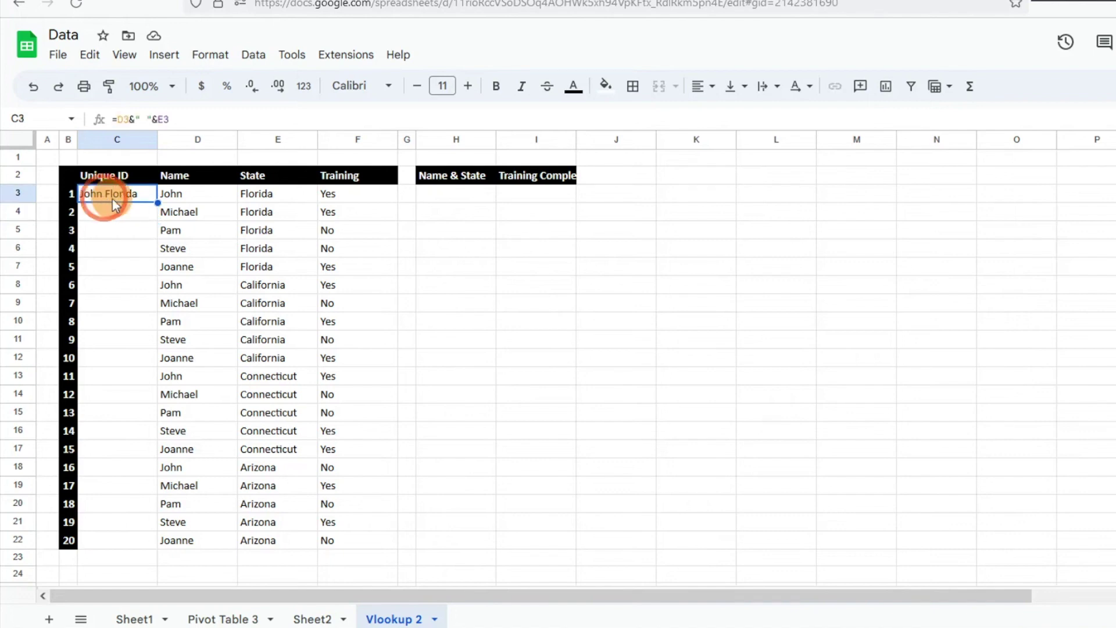
left_click_drag(157, 202, 166, 541)
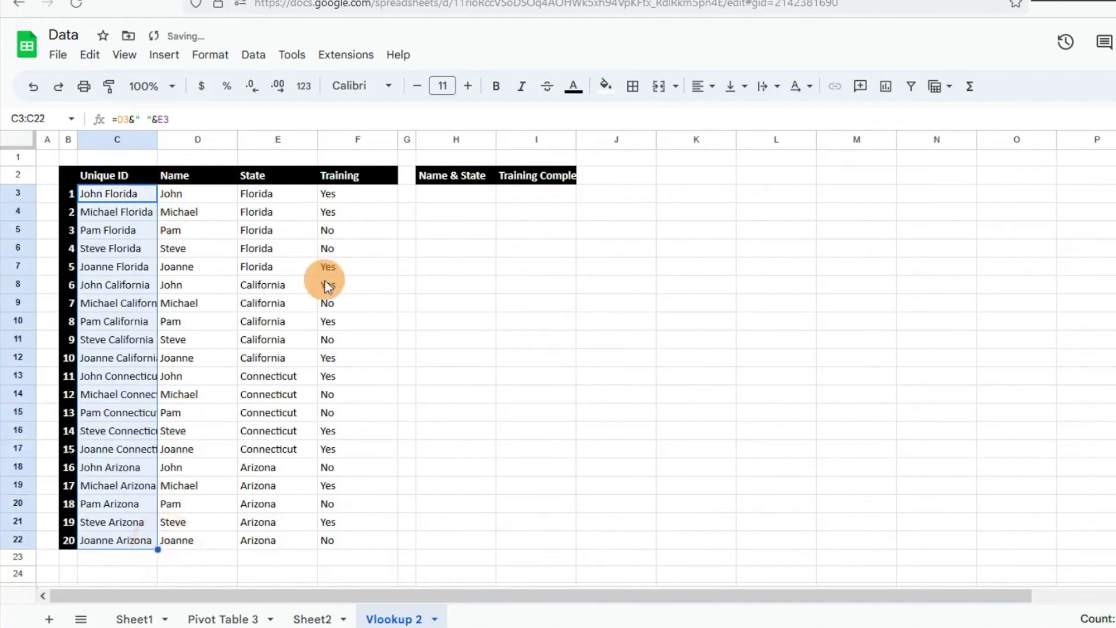
- Enter 'Joanne Connecticut' in H3 and widen column H to fit it
left_click(464, 190)
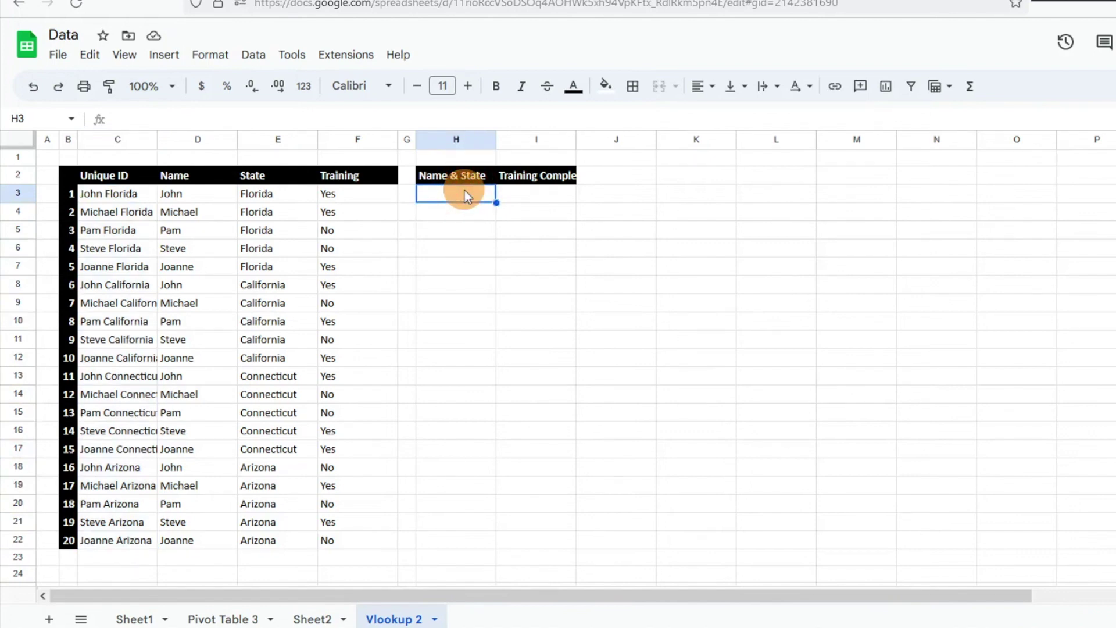
type("Joanne Connecticut")
key("Tab")
left_click_drag(493, 140, 517, 141)
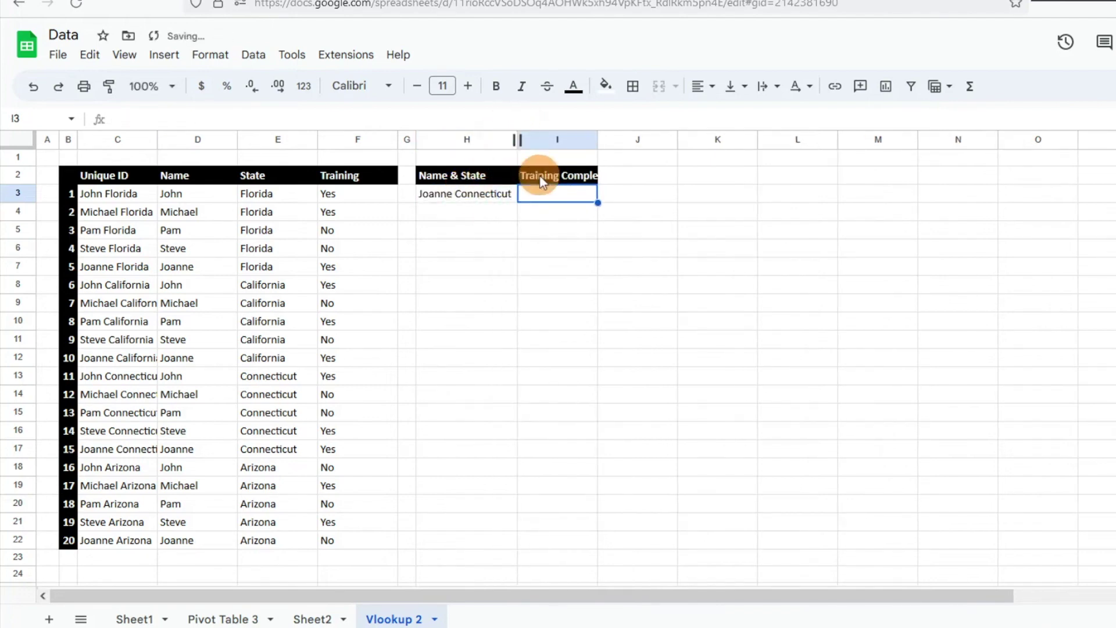
- Begin the I3 formula as =VLOOKUP(H3,C3:F22, using H3 as the lookup value
double_click(538, 191)
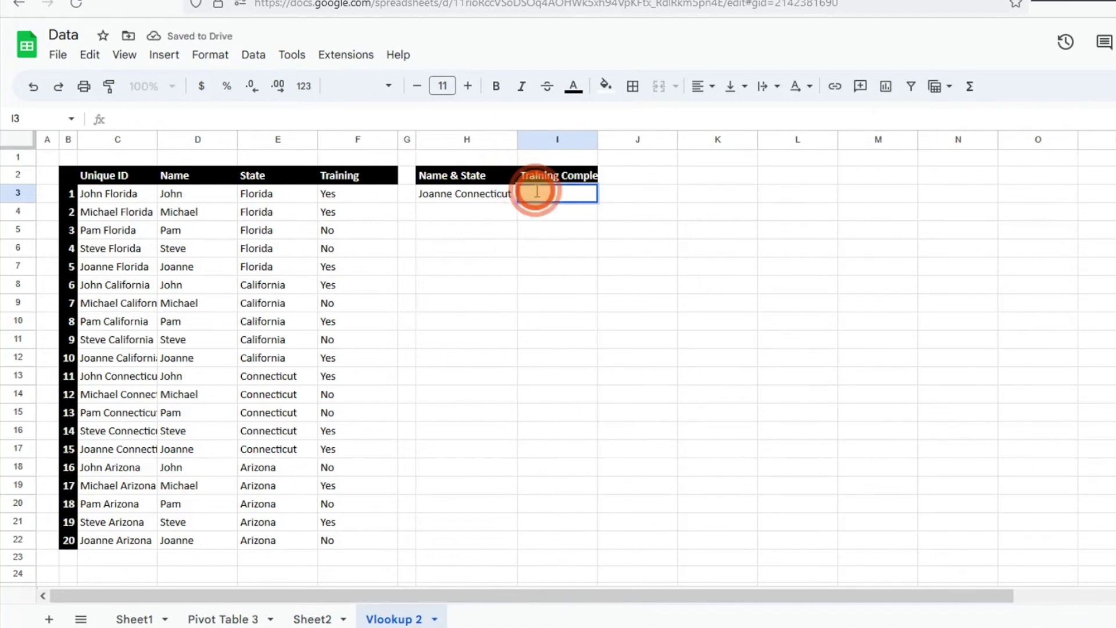
type("=vlo")
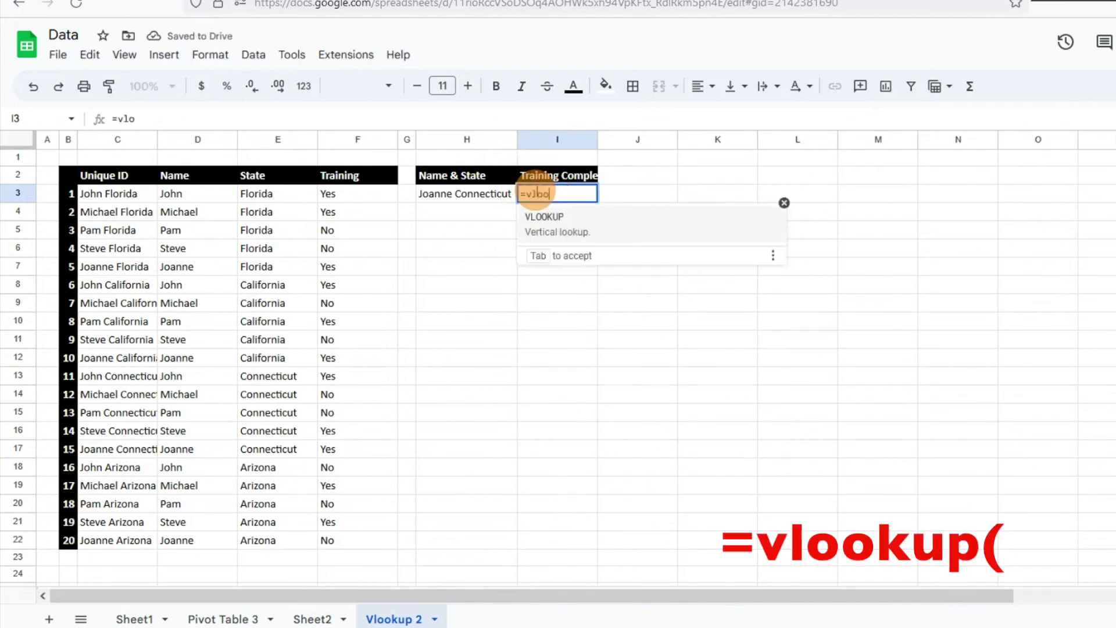
key("Tab")
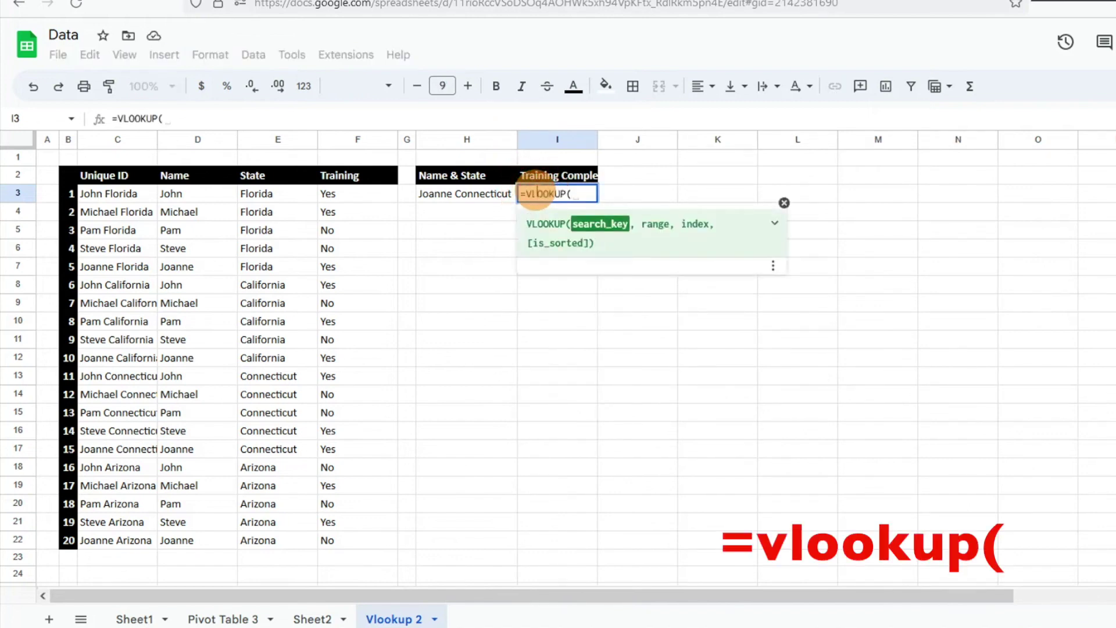
left_click(483, 195)
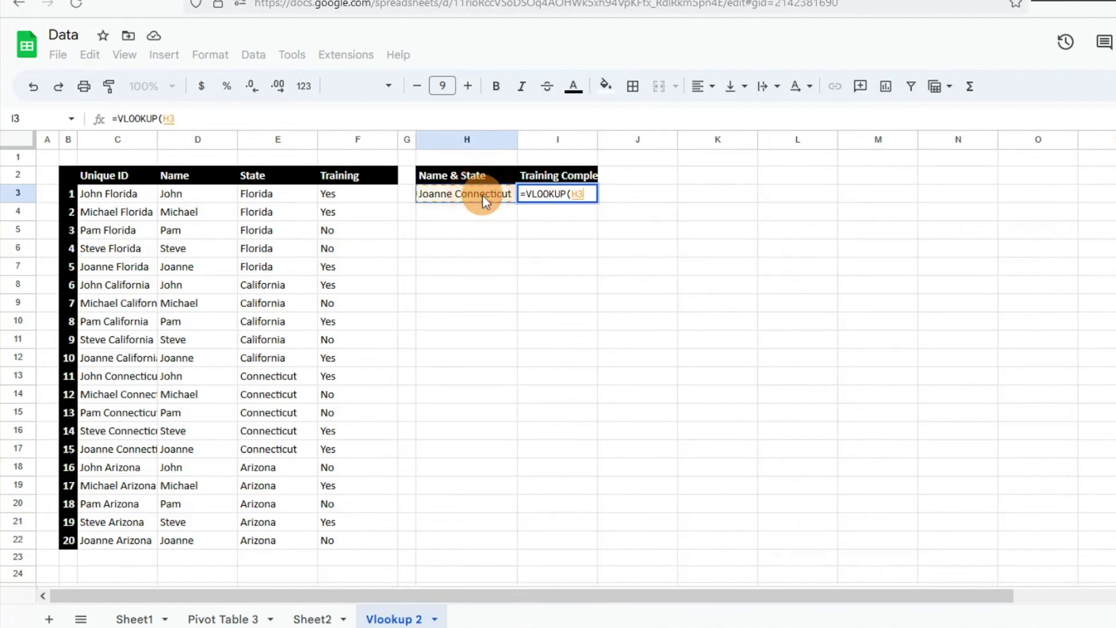
type(",")
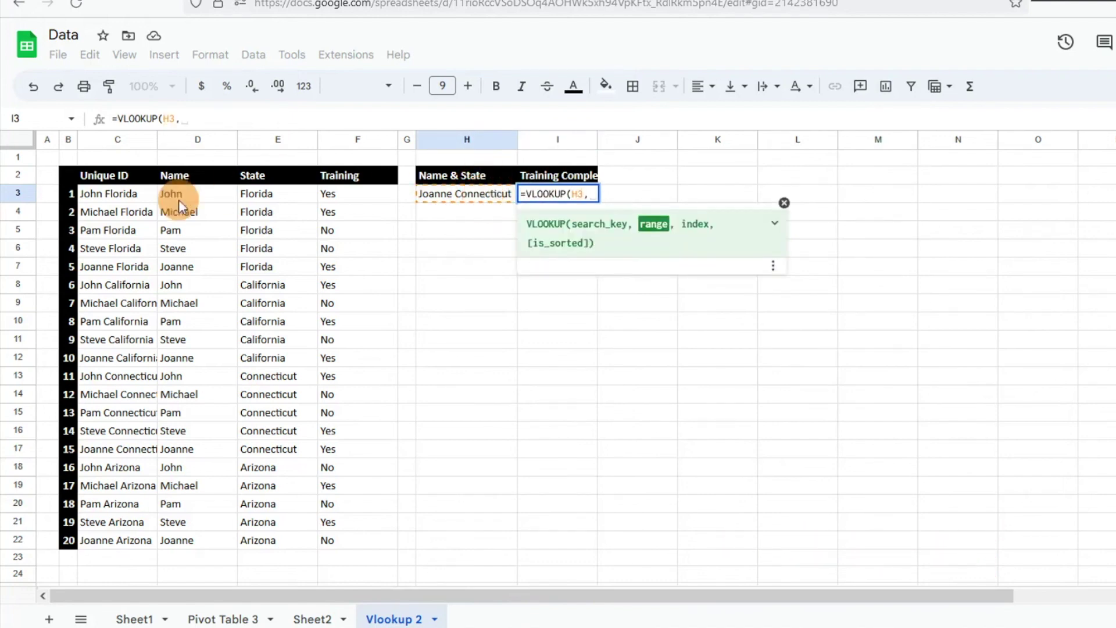
left_click_drag(131, 195, 357, 536)
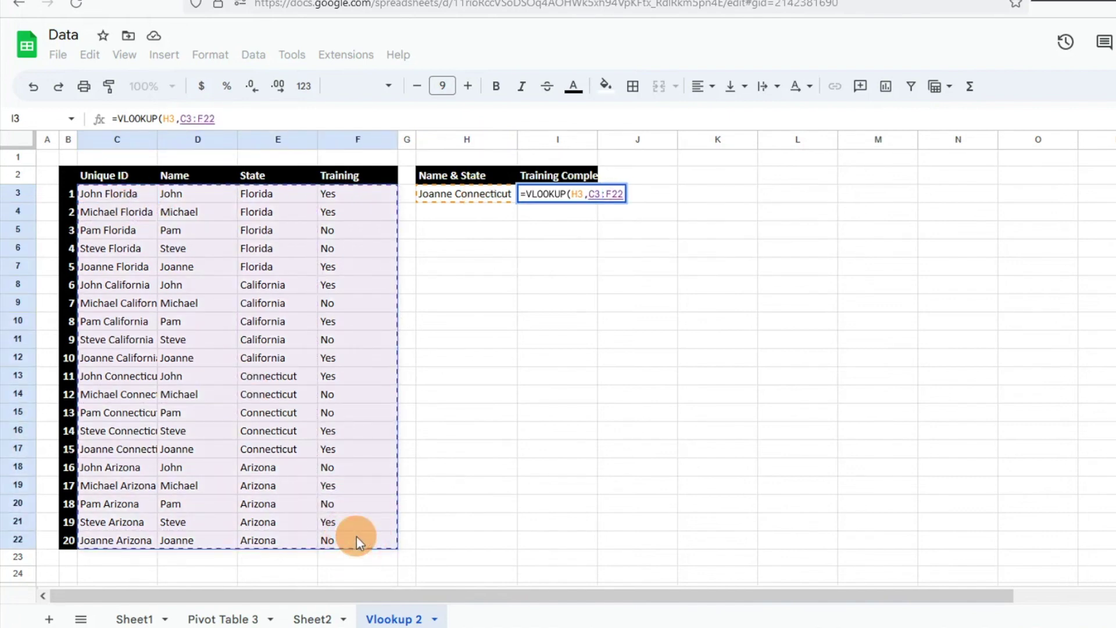
type(",")
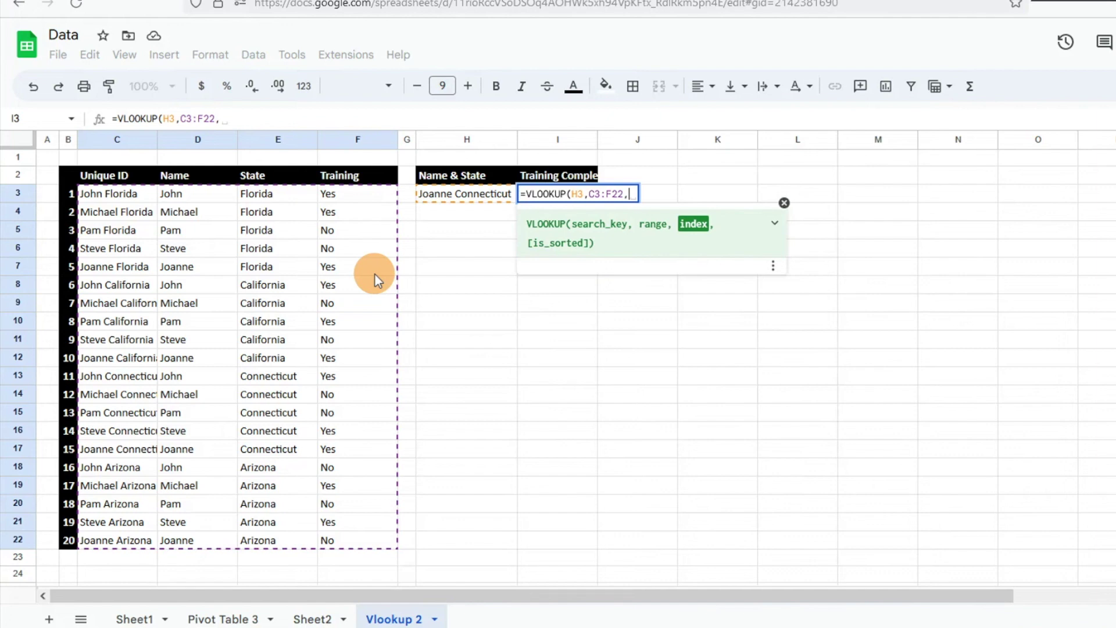
- Finish I3 as =VLOOKUP(H3,C3:F22,4,FALSE), returning 'Yes' for Joanne Connecticut
type("4")
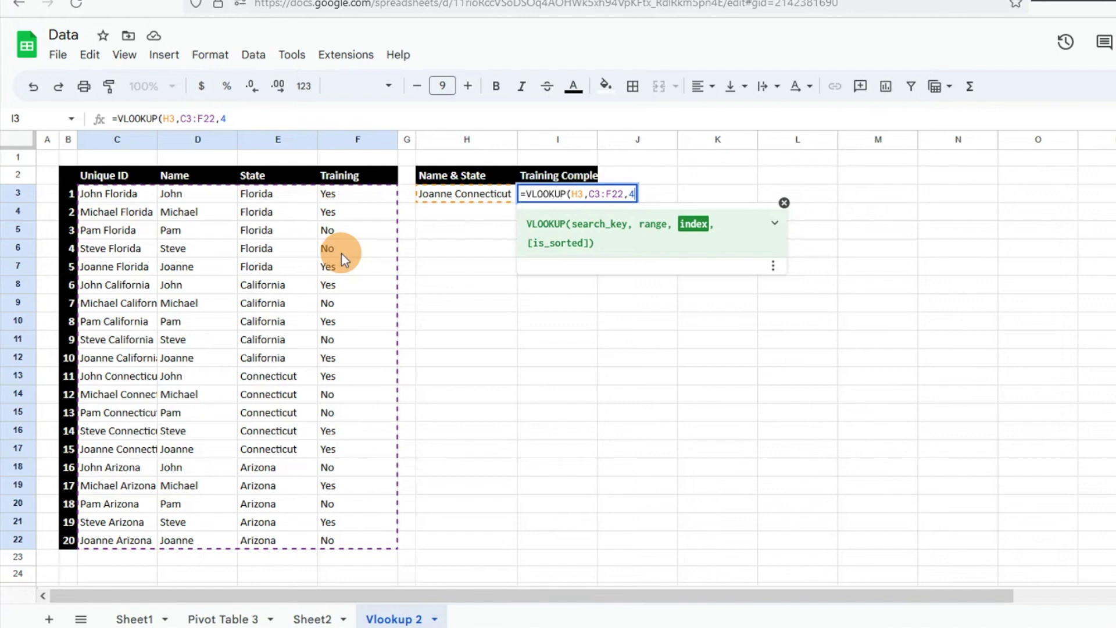
type(",")
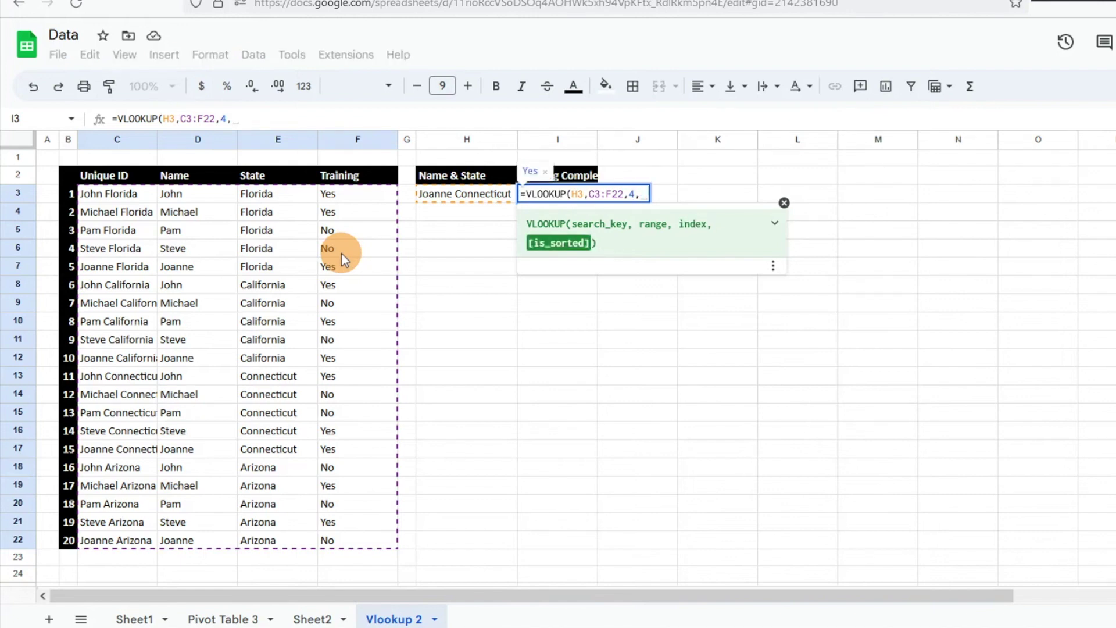
type("FALSE)")
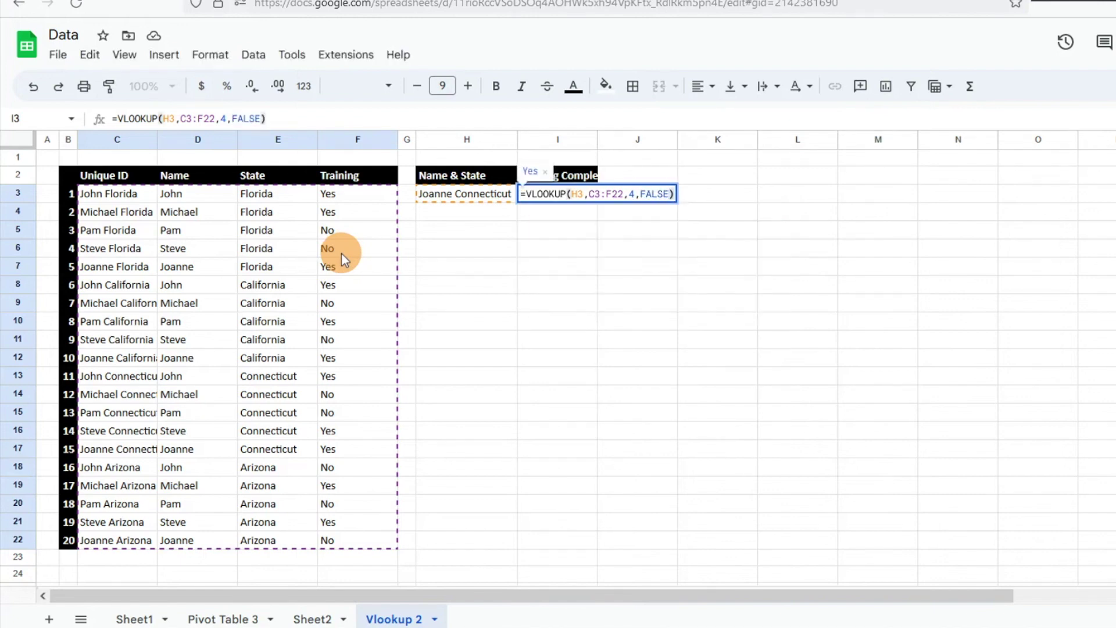
key("Return")
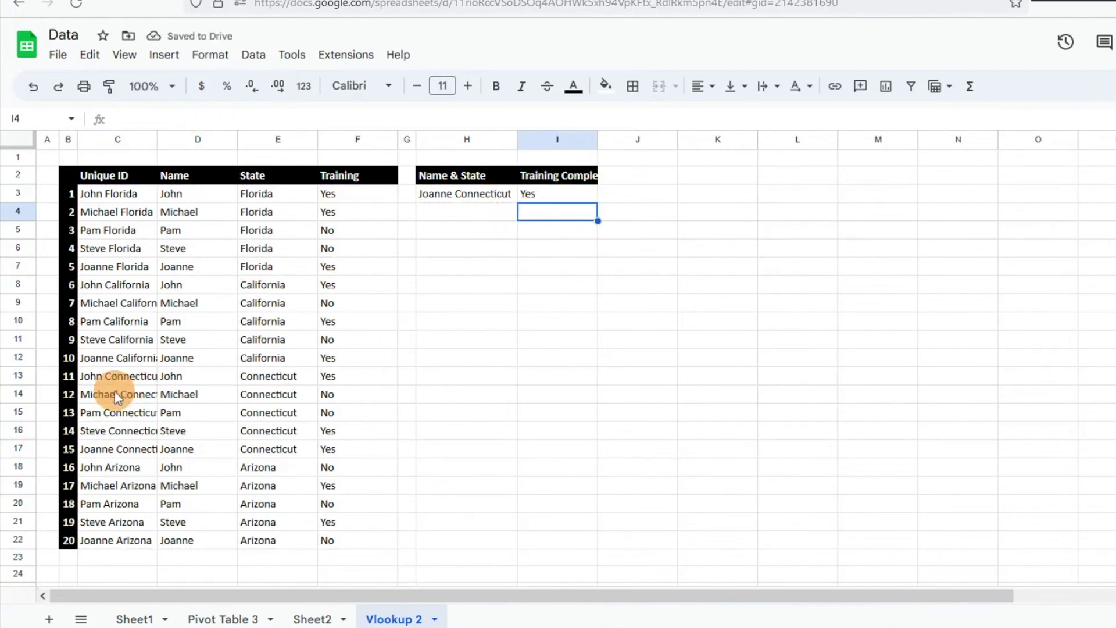
- Check Joanne Connecticut's Unique ID in C17 and her Training value in F17
left_click(111, 358)
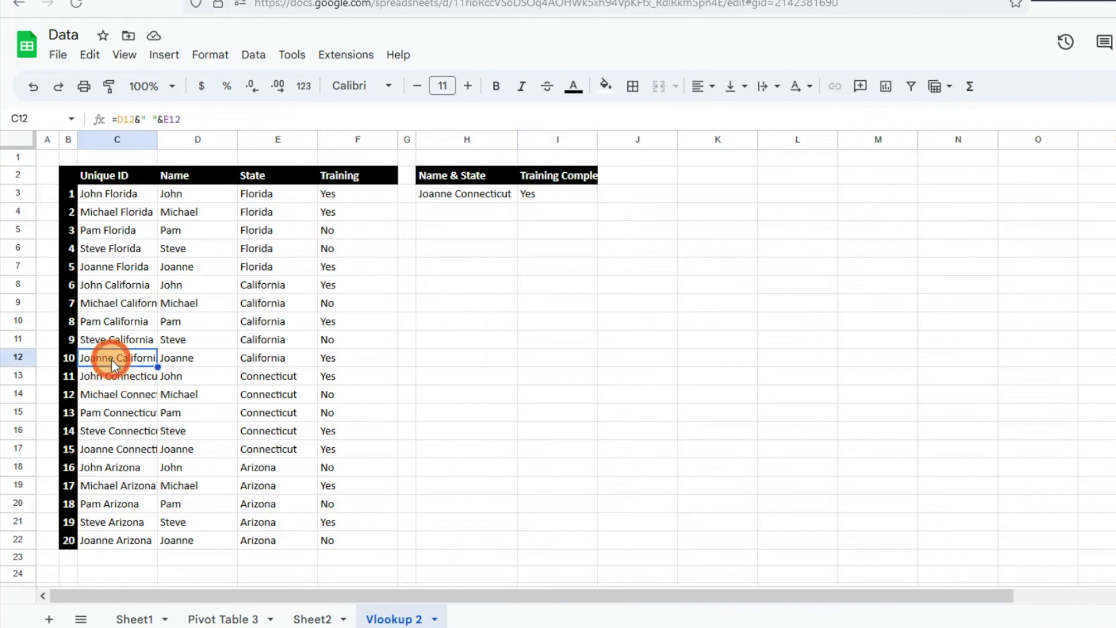
left_click(120, 448)
left_click(337, 449)
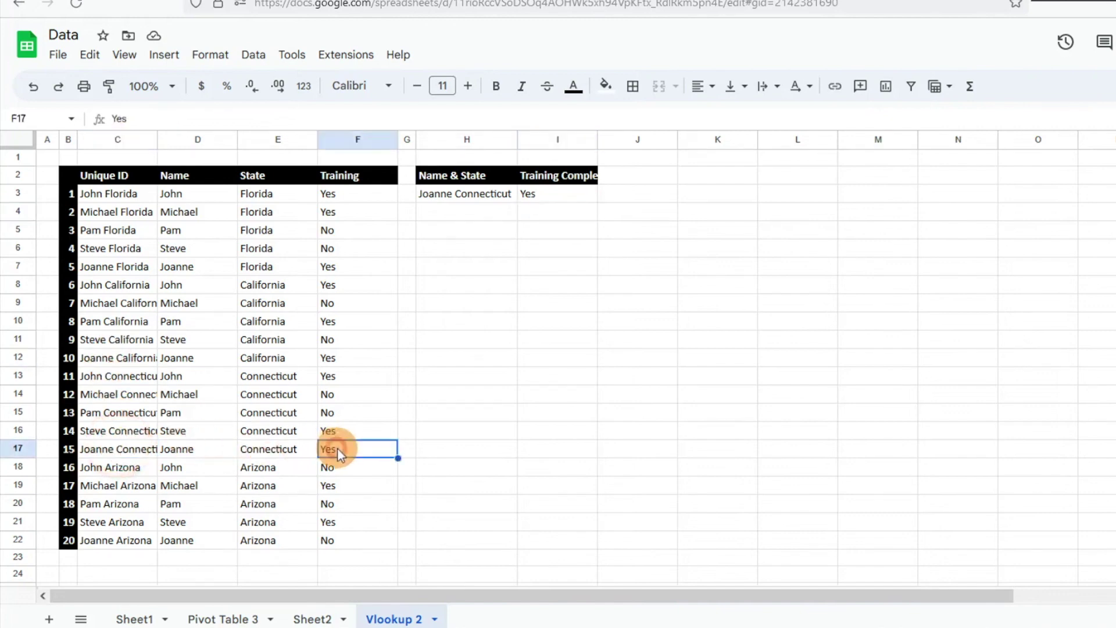
- Change the H3 lookup name from Joanne to Michael, making it 'Michael Connecticut'
left_click(449, 192)
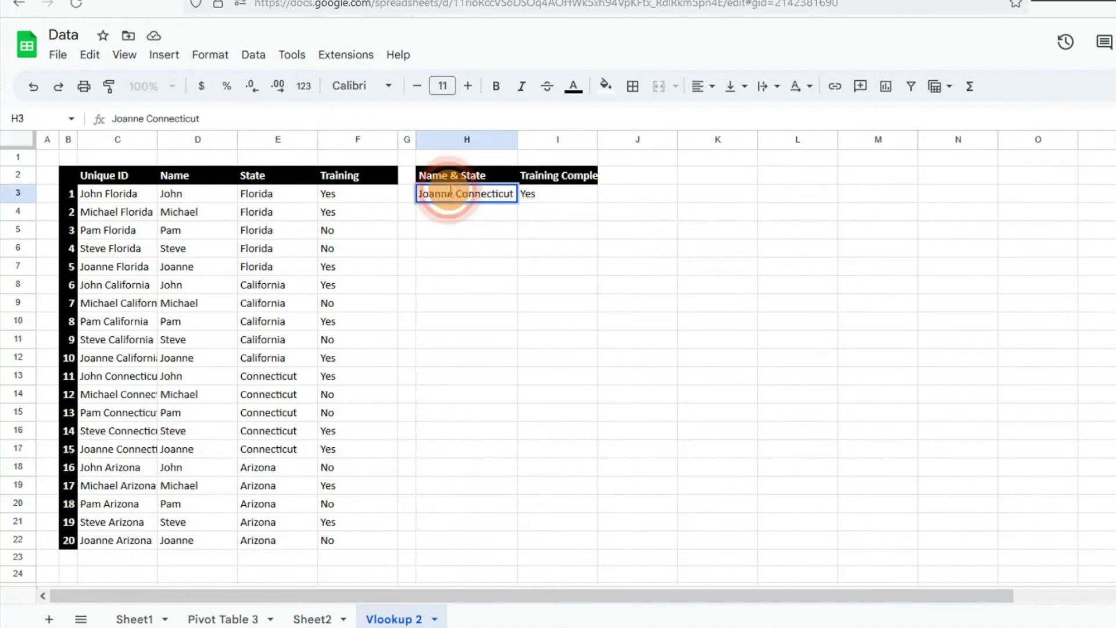
left_click_drag(448, 192, 411, 198)
key("BackSpace")
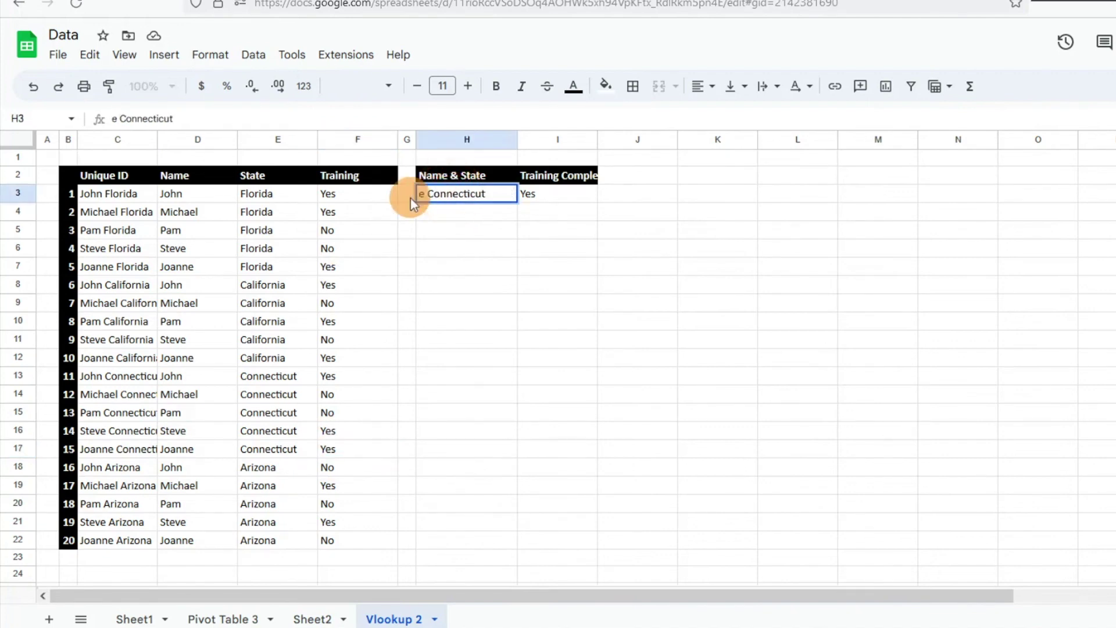
key("Delete")
type("Michael")
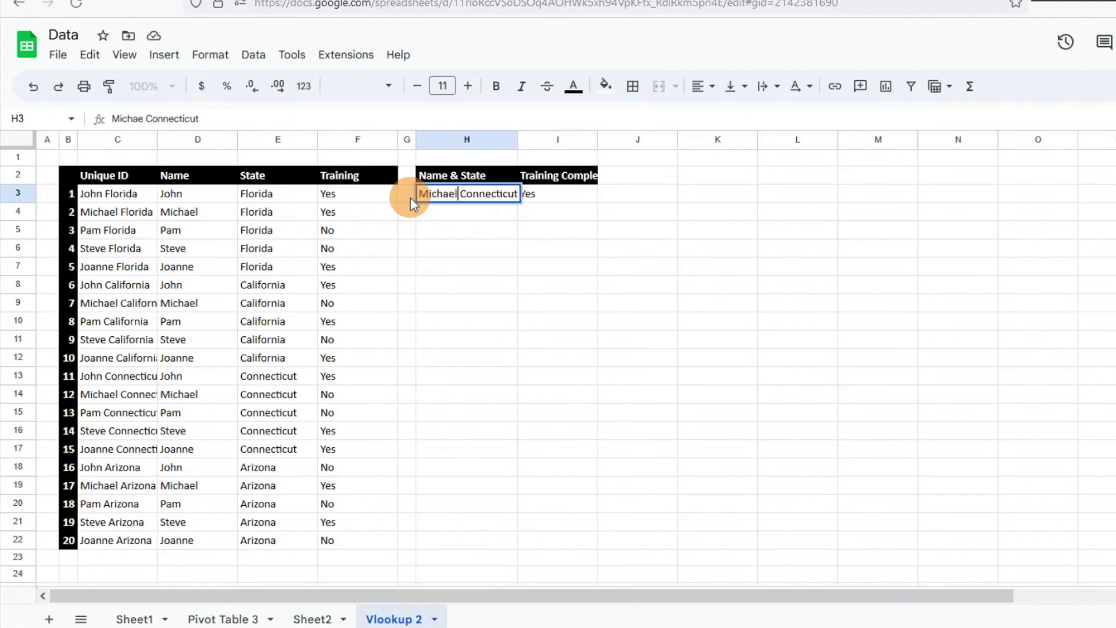
key("Return")
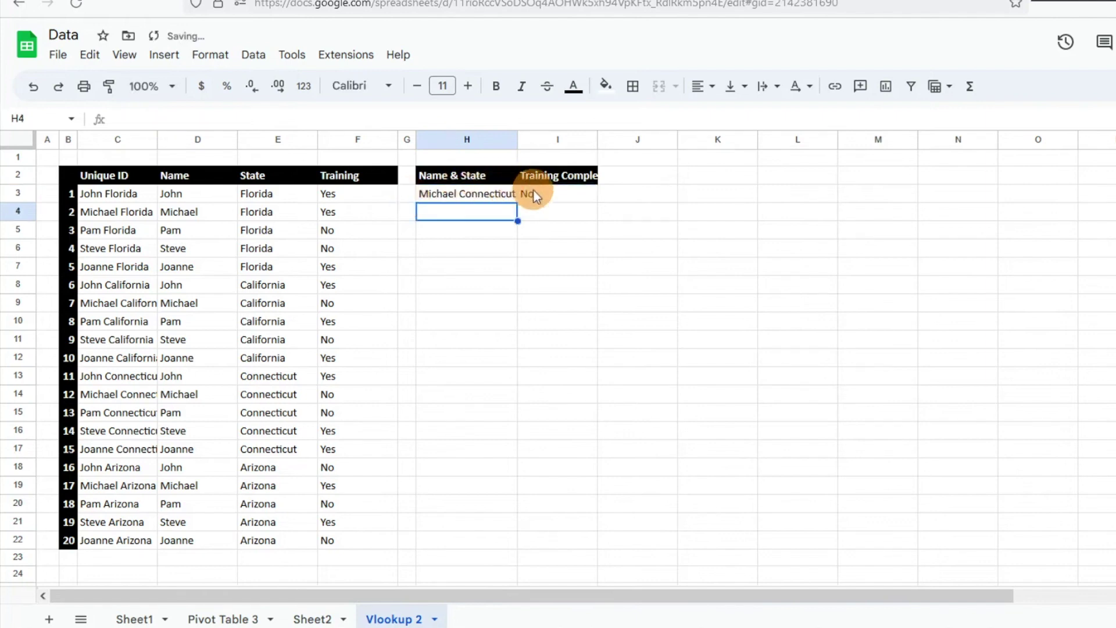